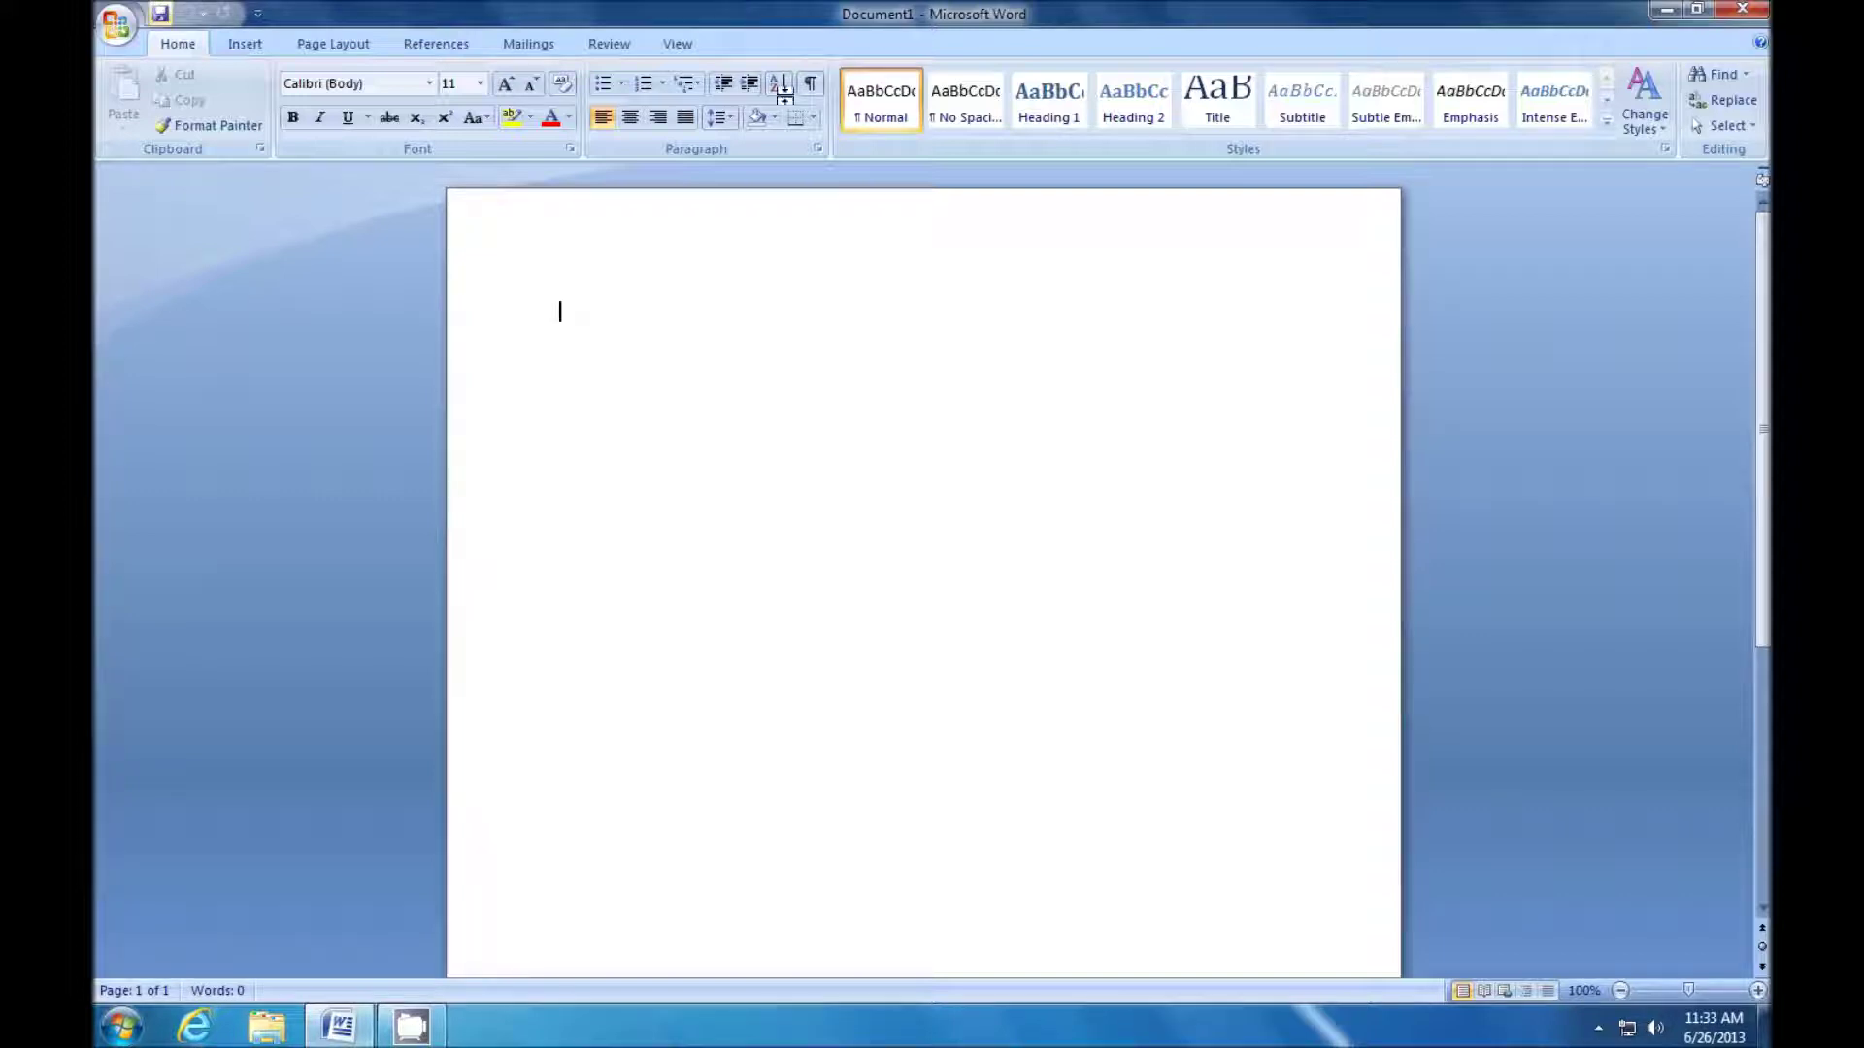
# Review the Proofing settings in Word Options and close them without changes
pyautogui.click(113, 26)
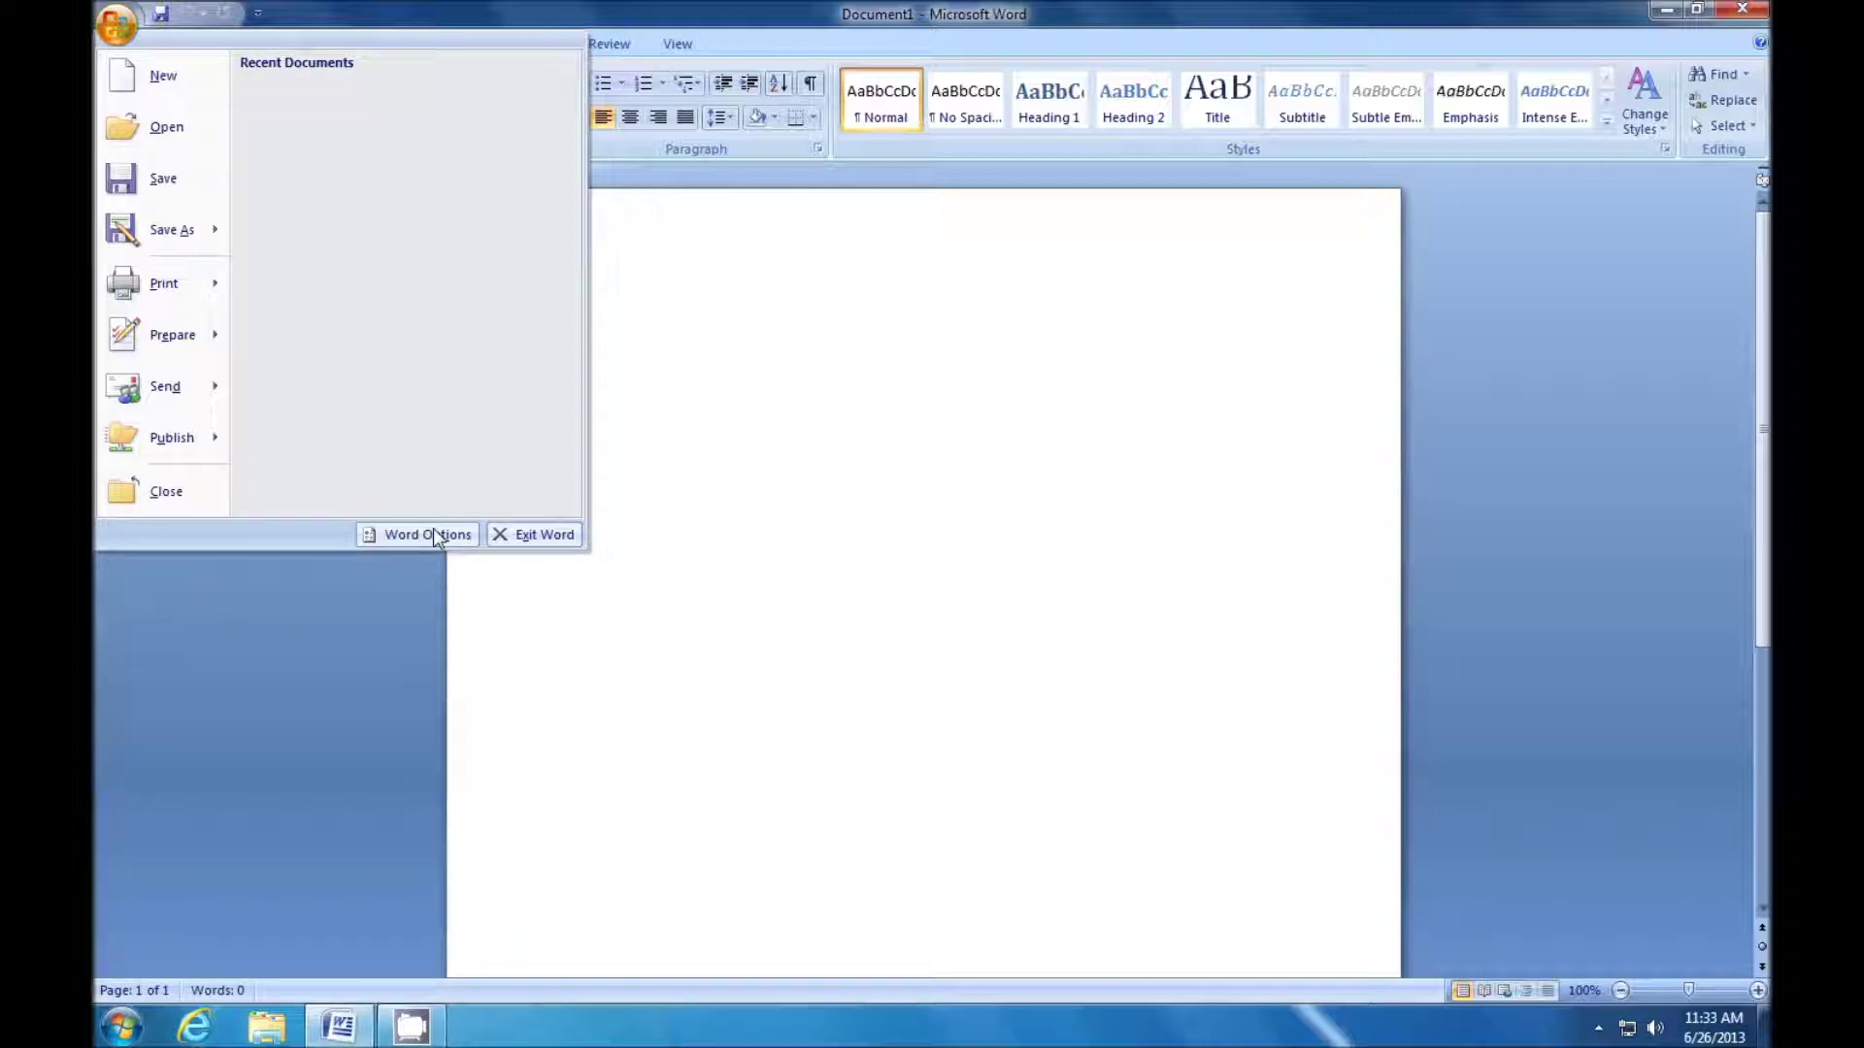
pyautogui.click(435, 537)
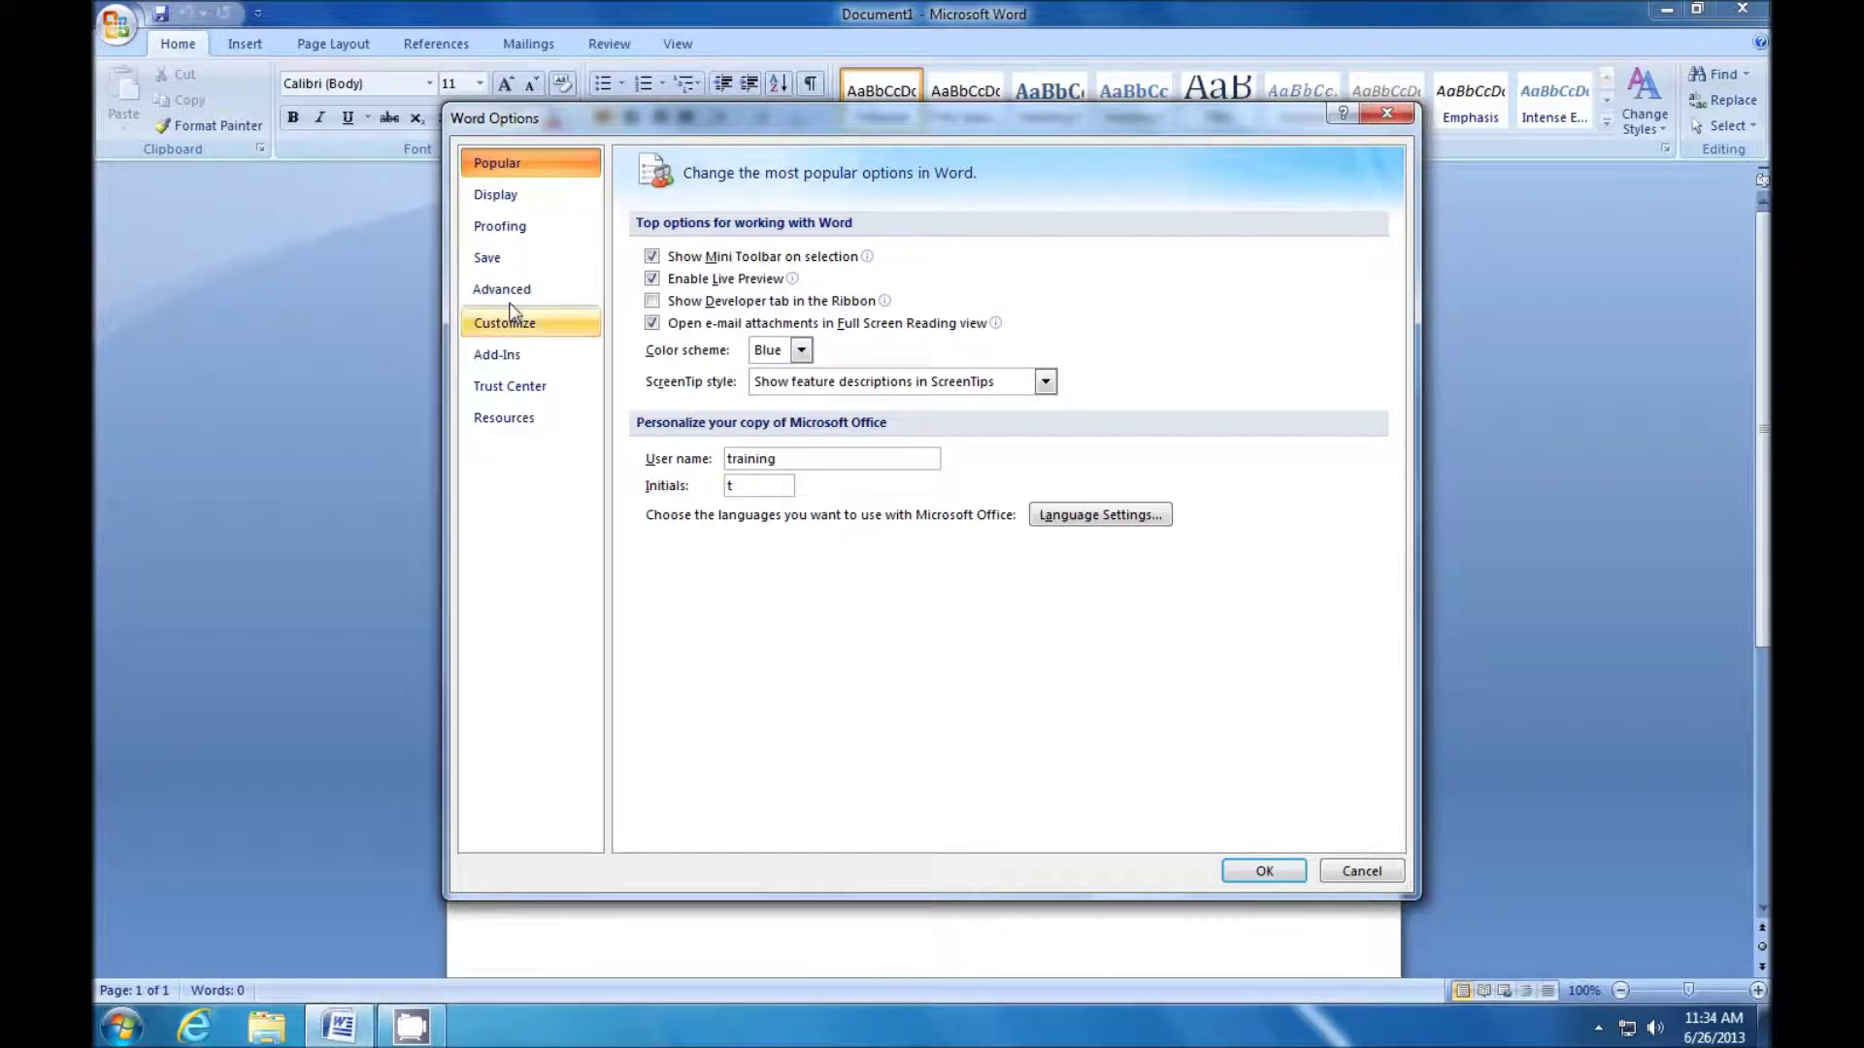
pyautogui.click(518, 231)
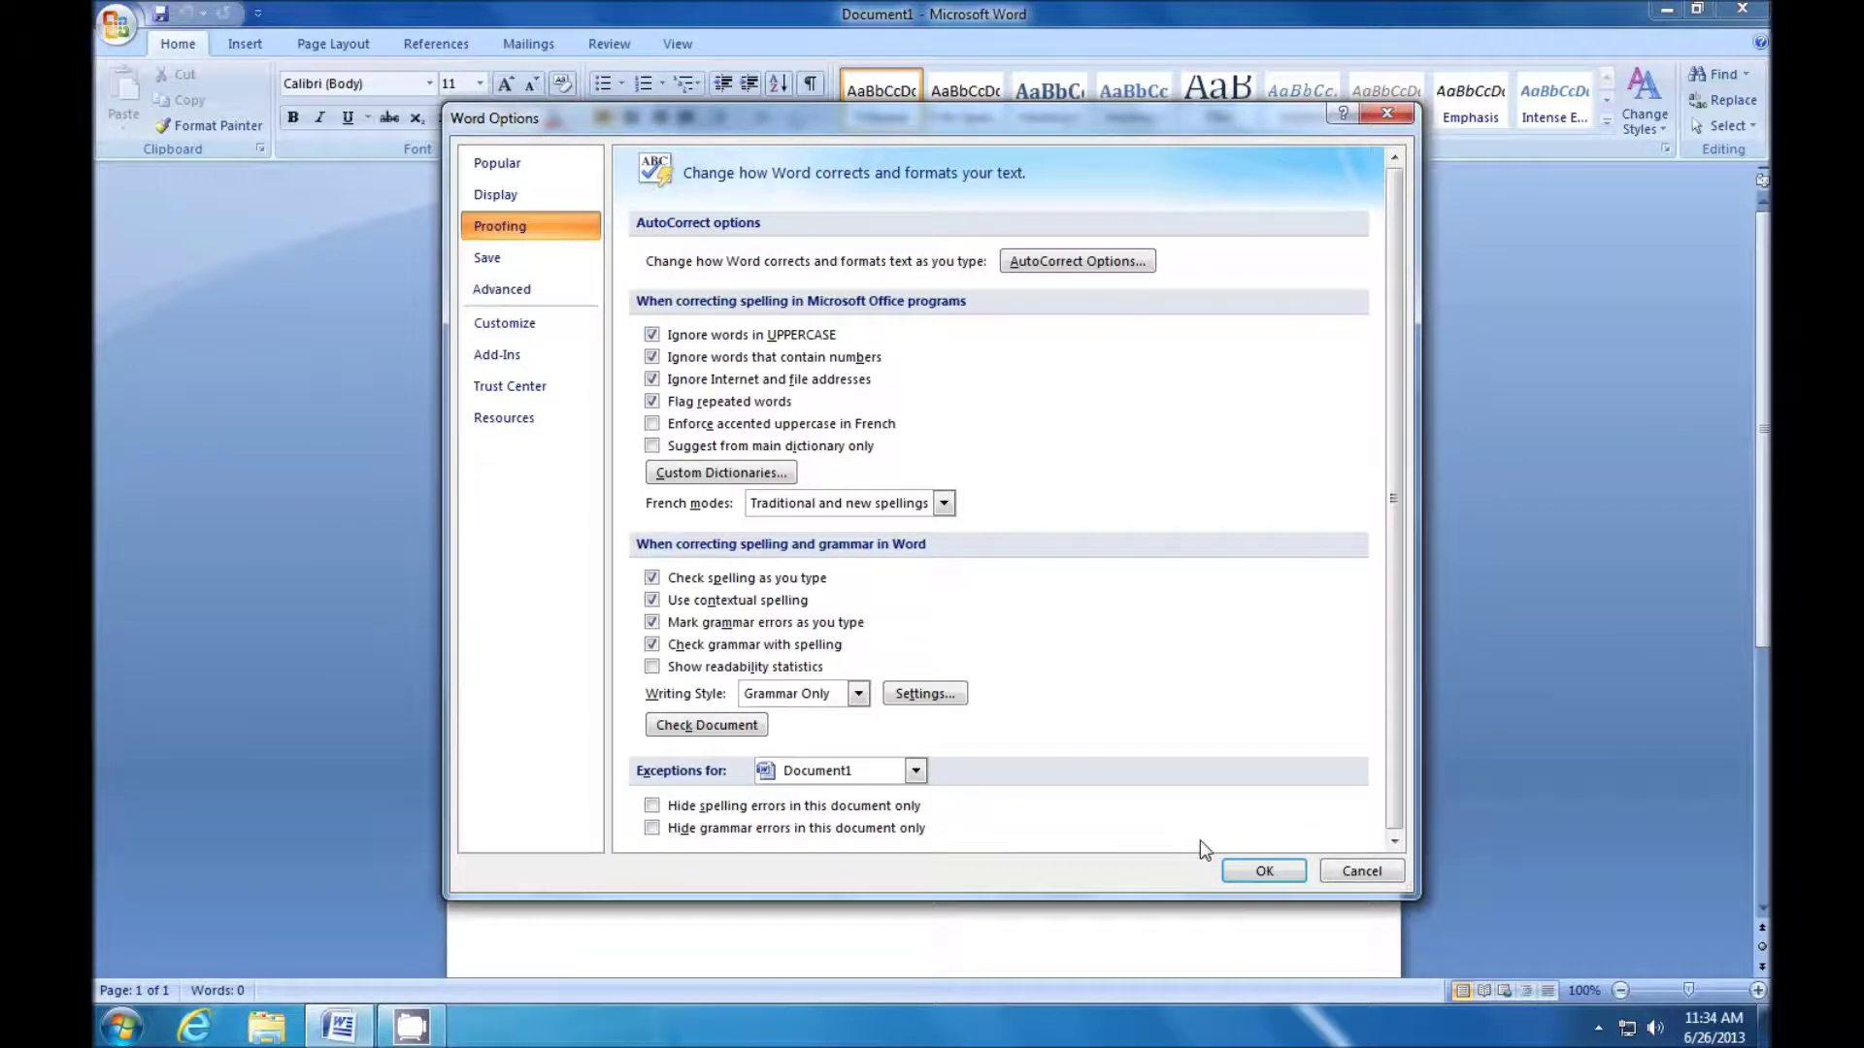
pyautogui.click(1246, 870)
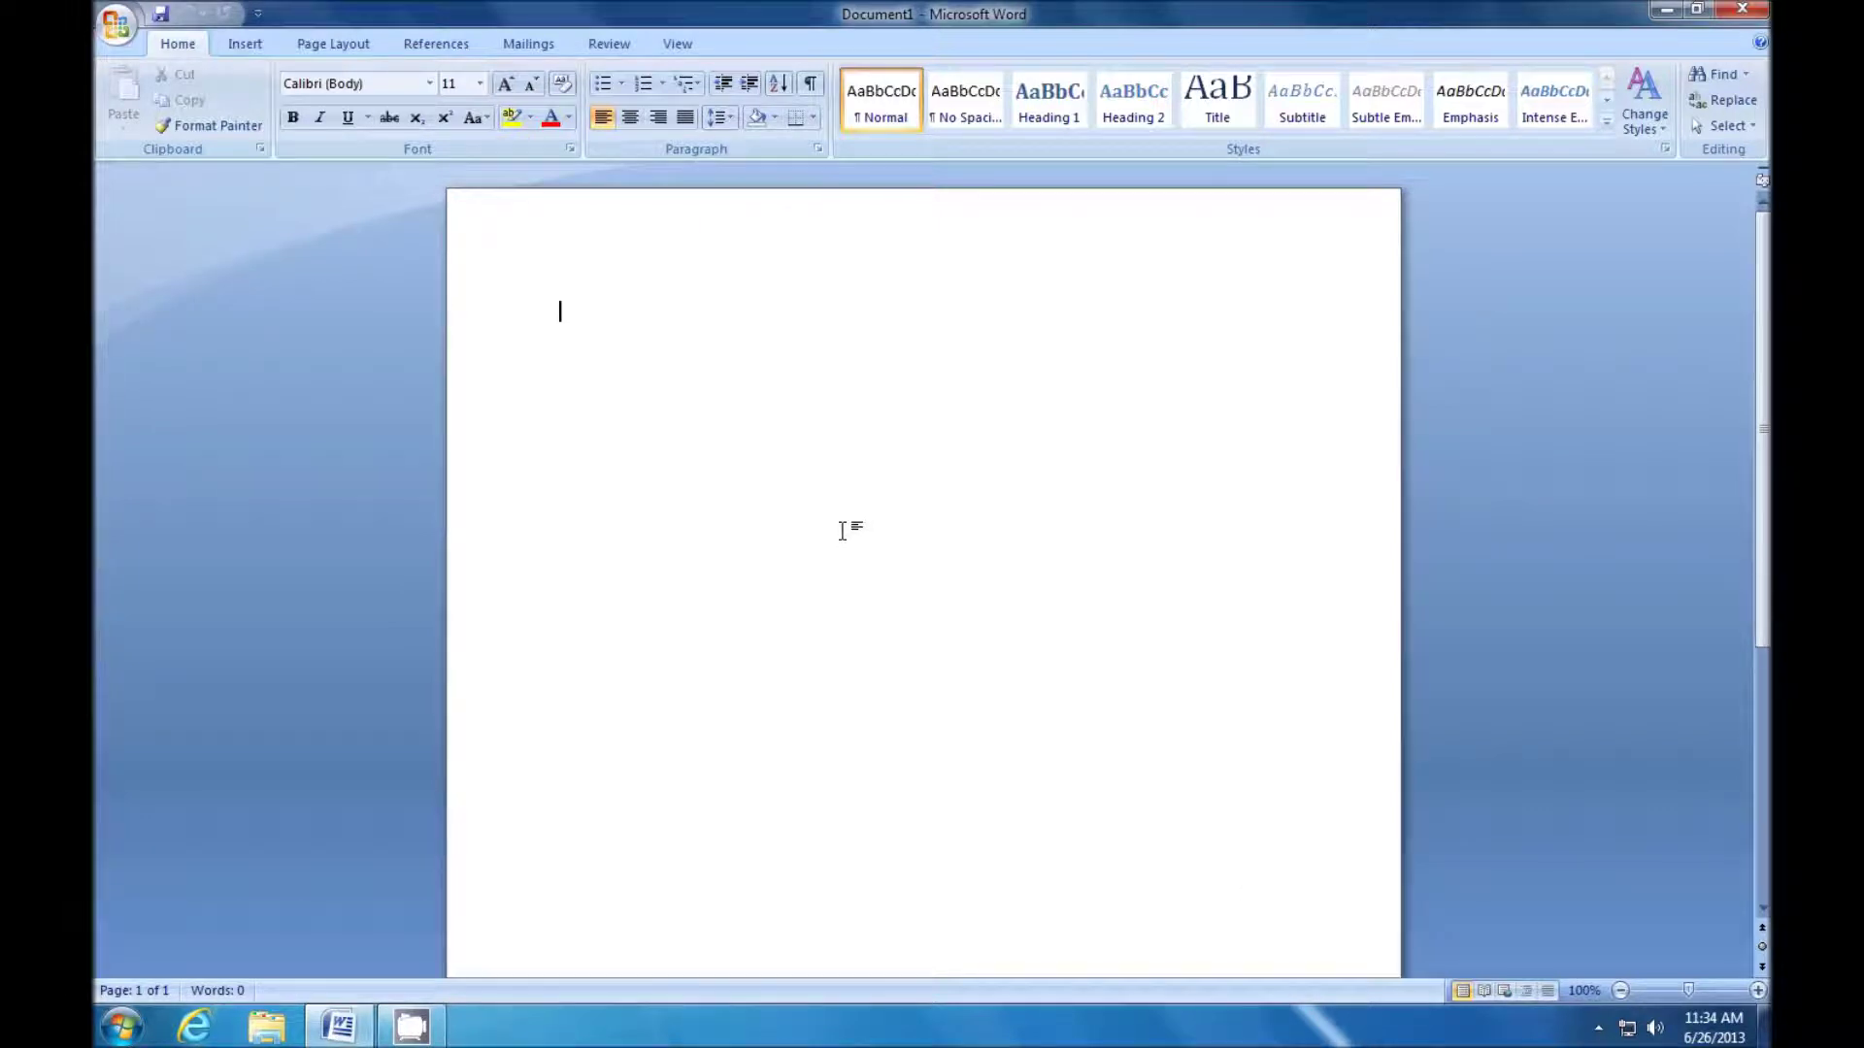
# Type the word MSITER at the top of the document, followed by a new line
pyautogui.write('MSITER')
pyautogui.press('Return')
pyautogui.click(116, 23)
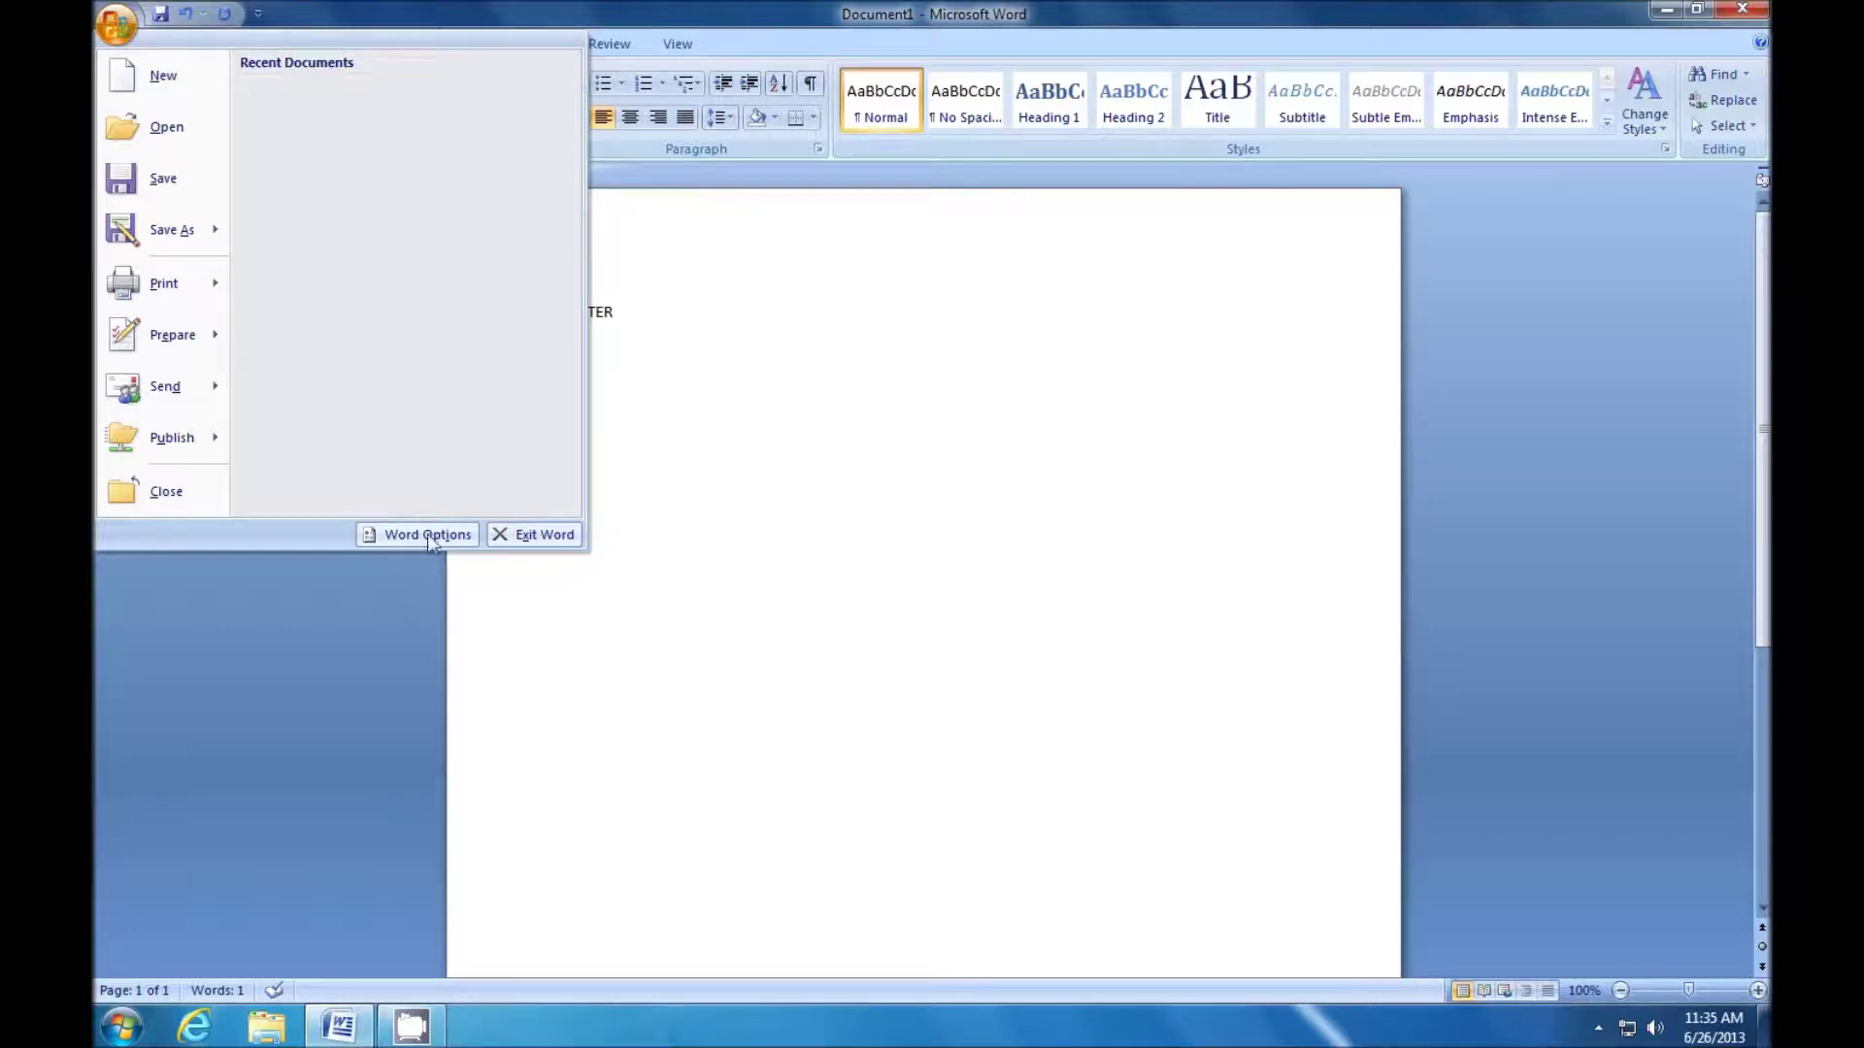
# Turn off 'Ignore words in UPPERCASE' in Word Options Proofing and apply the change
pyautogui.click(432, 534)
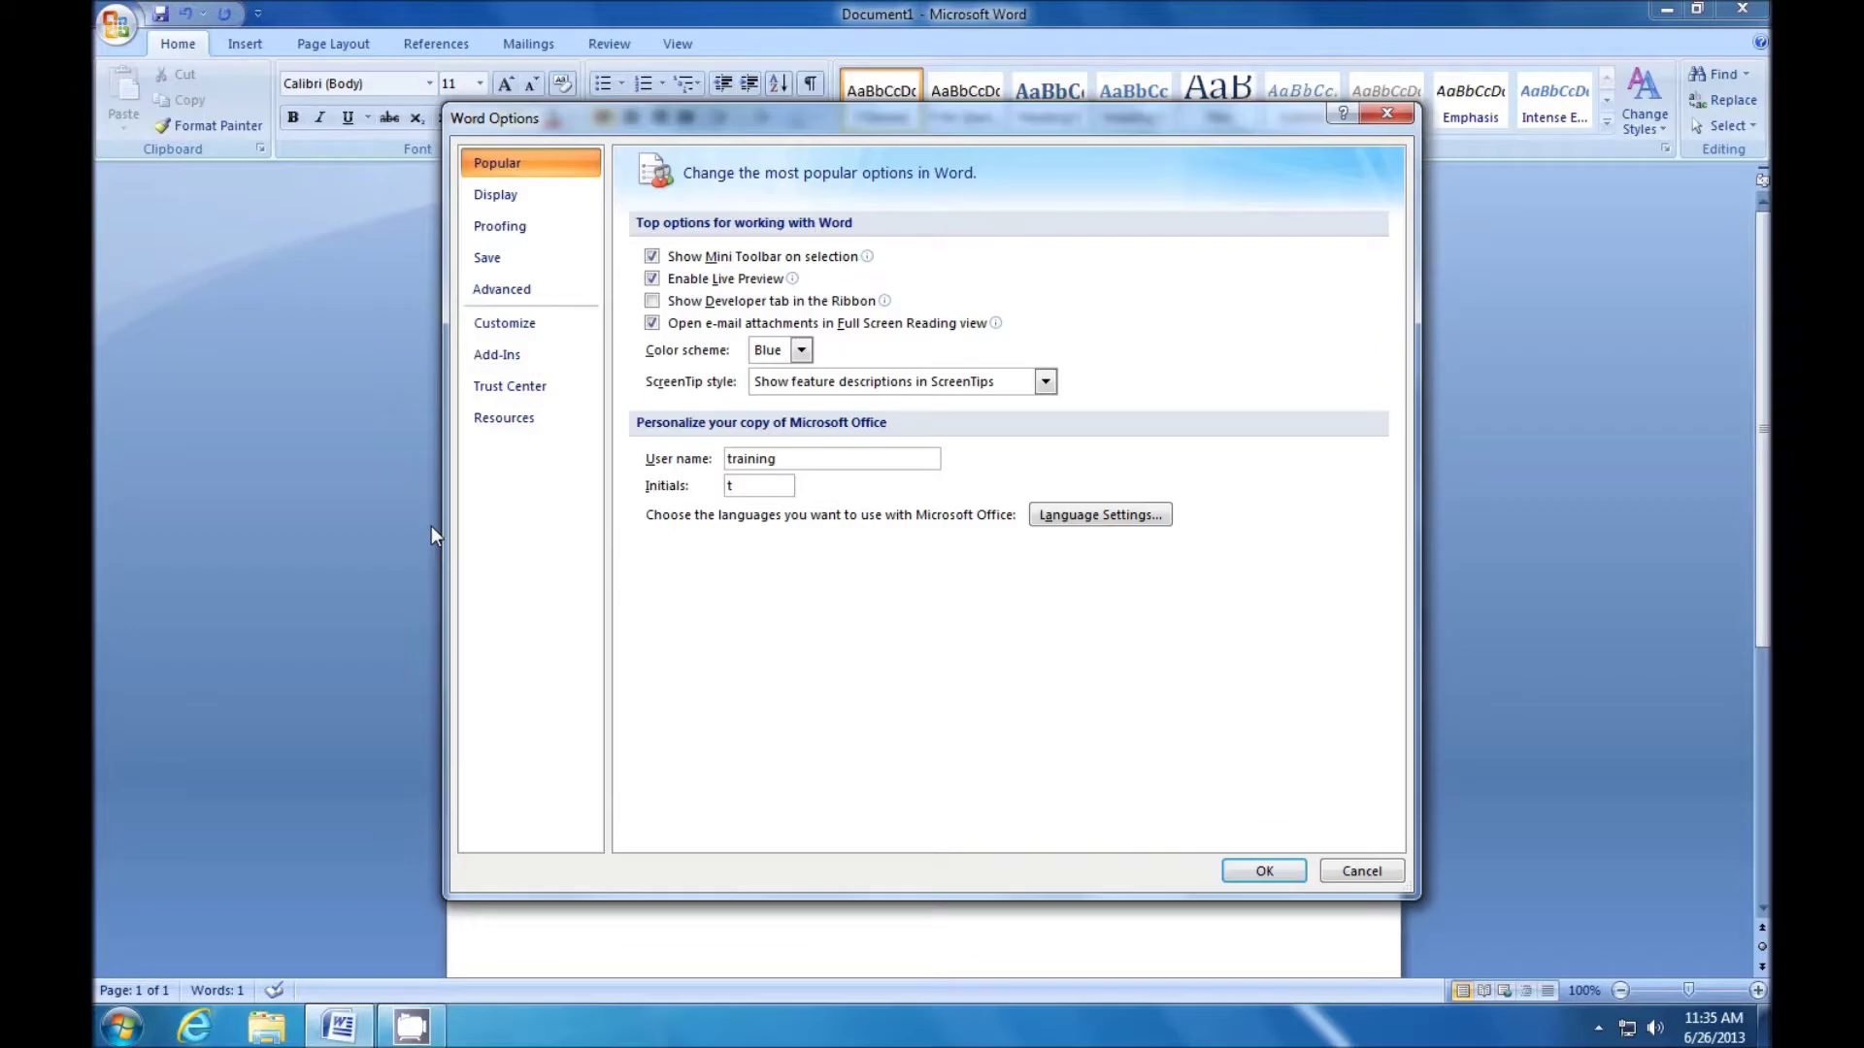
pyautogui.click(530, 227)
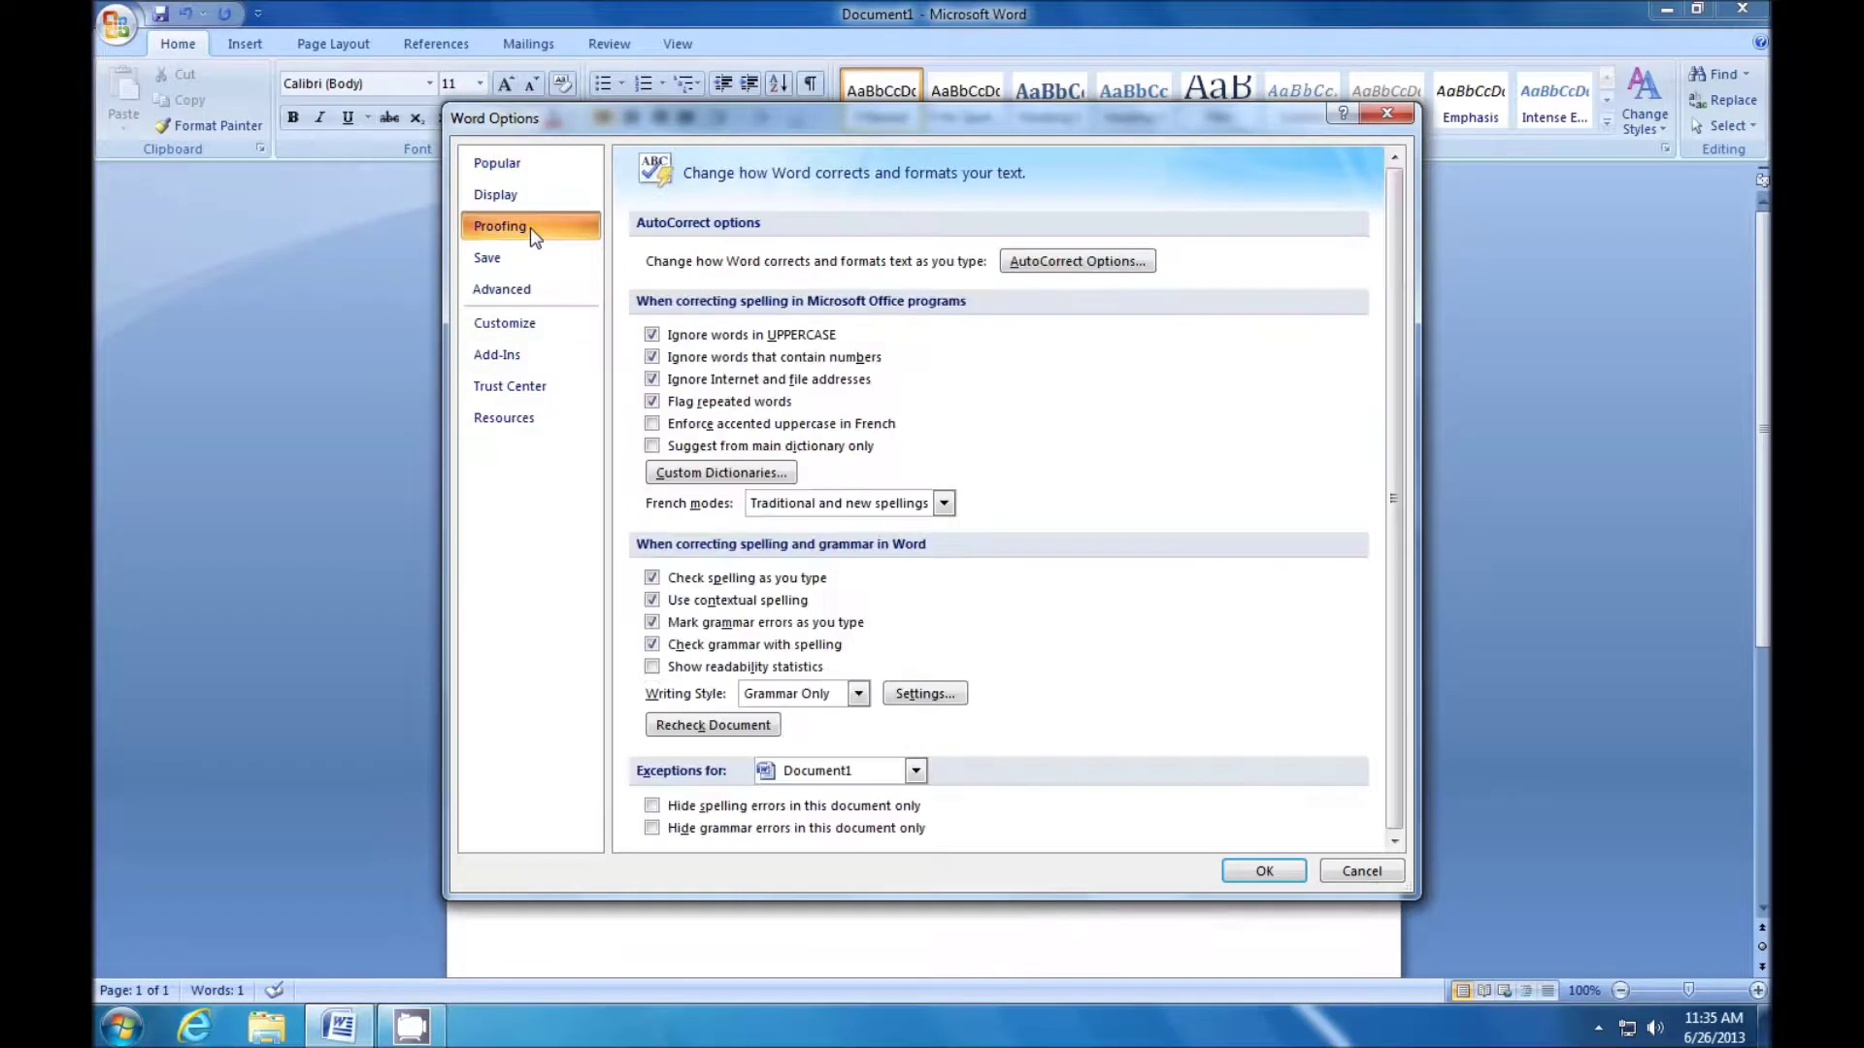
pyautogui.click(651, 335)
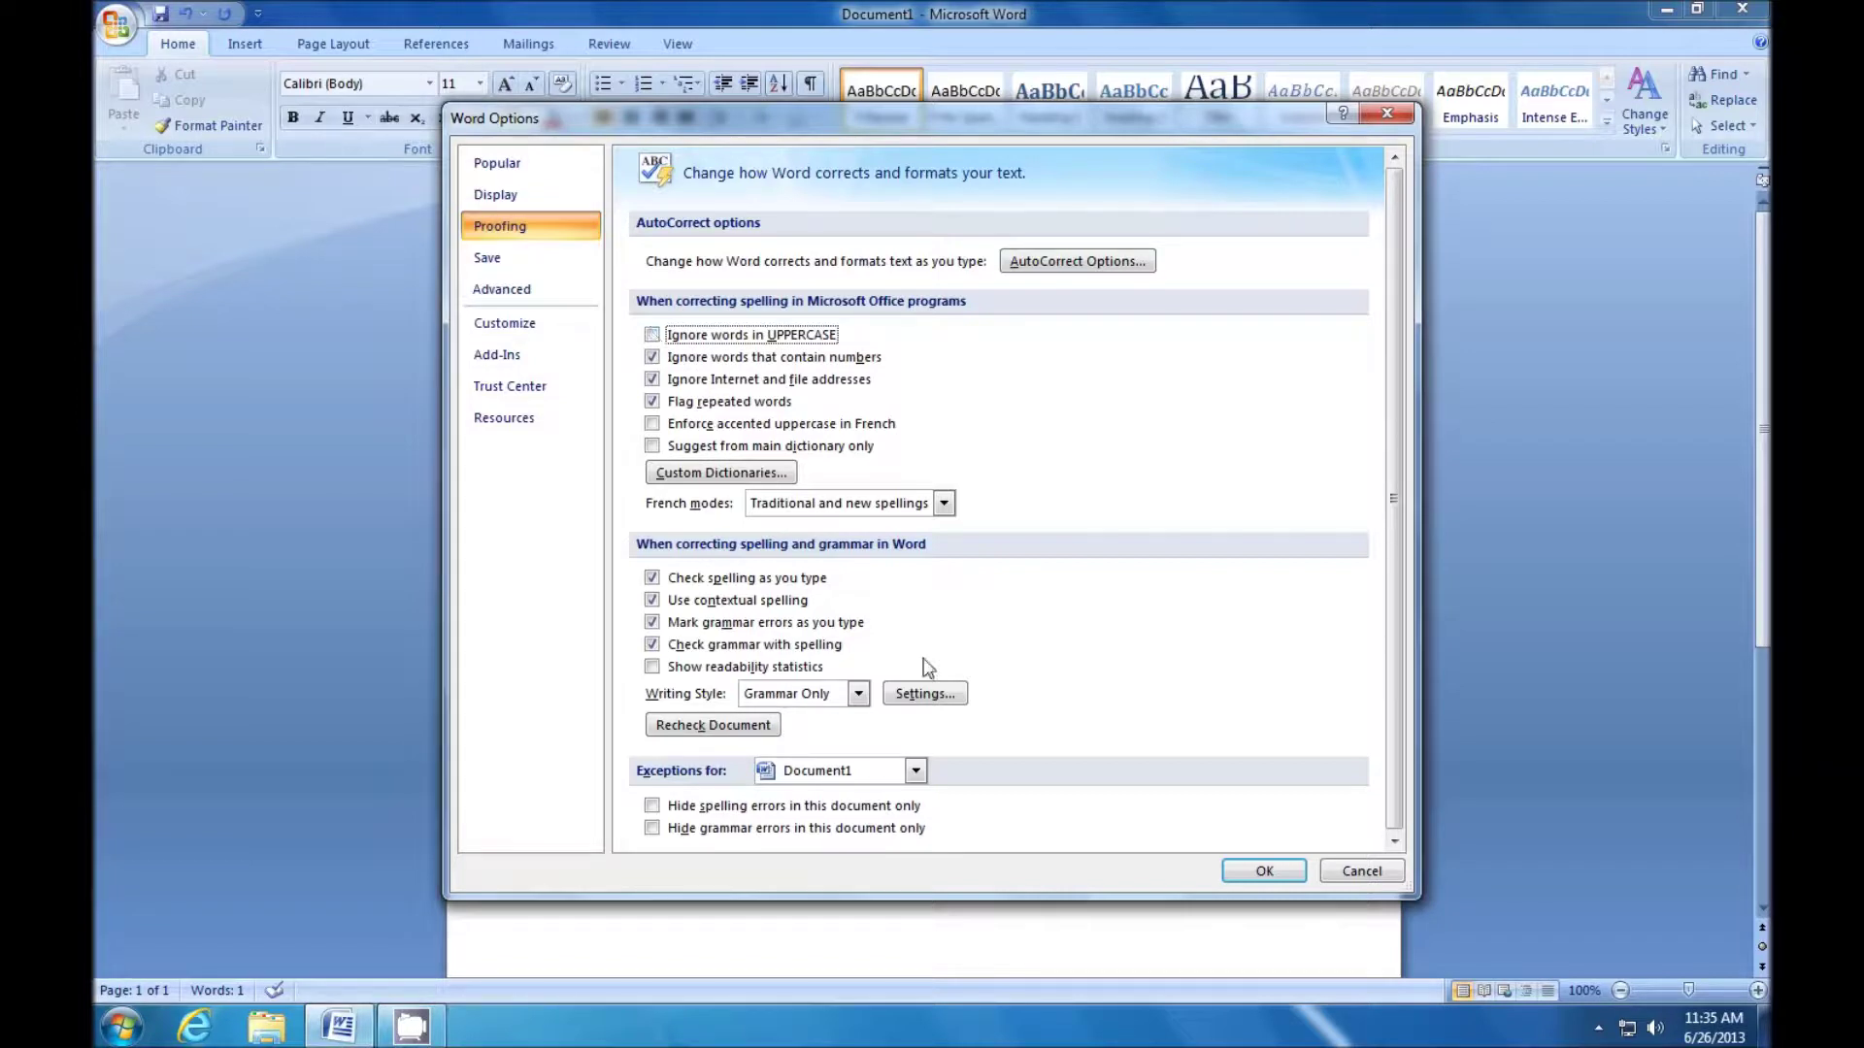
pyautogui.click(1252, 869)
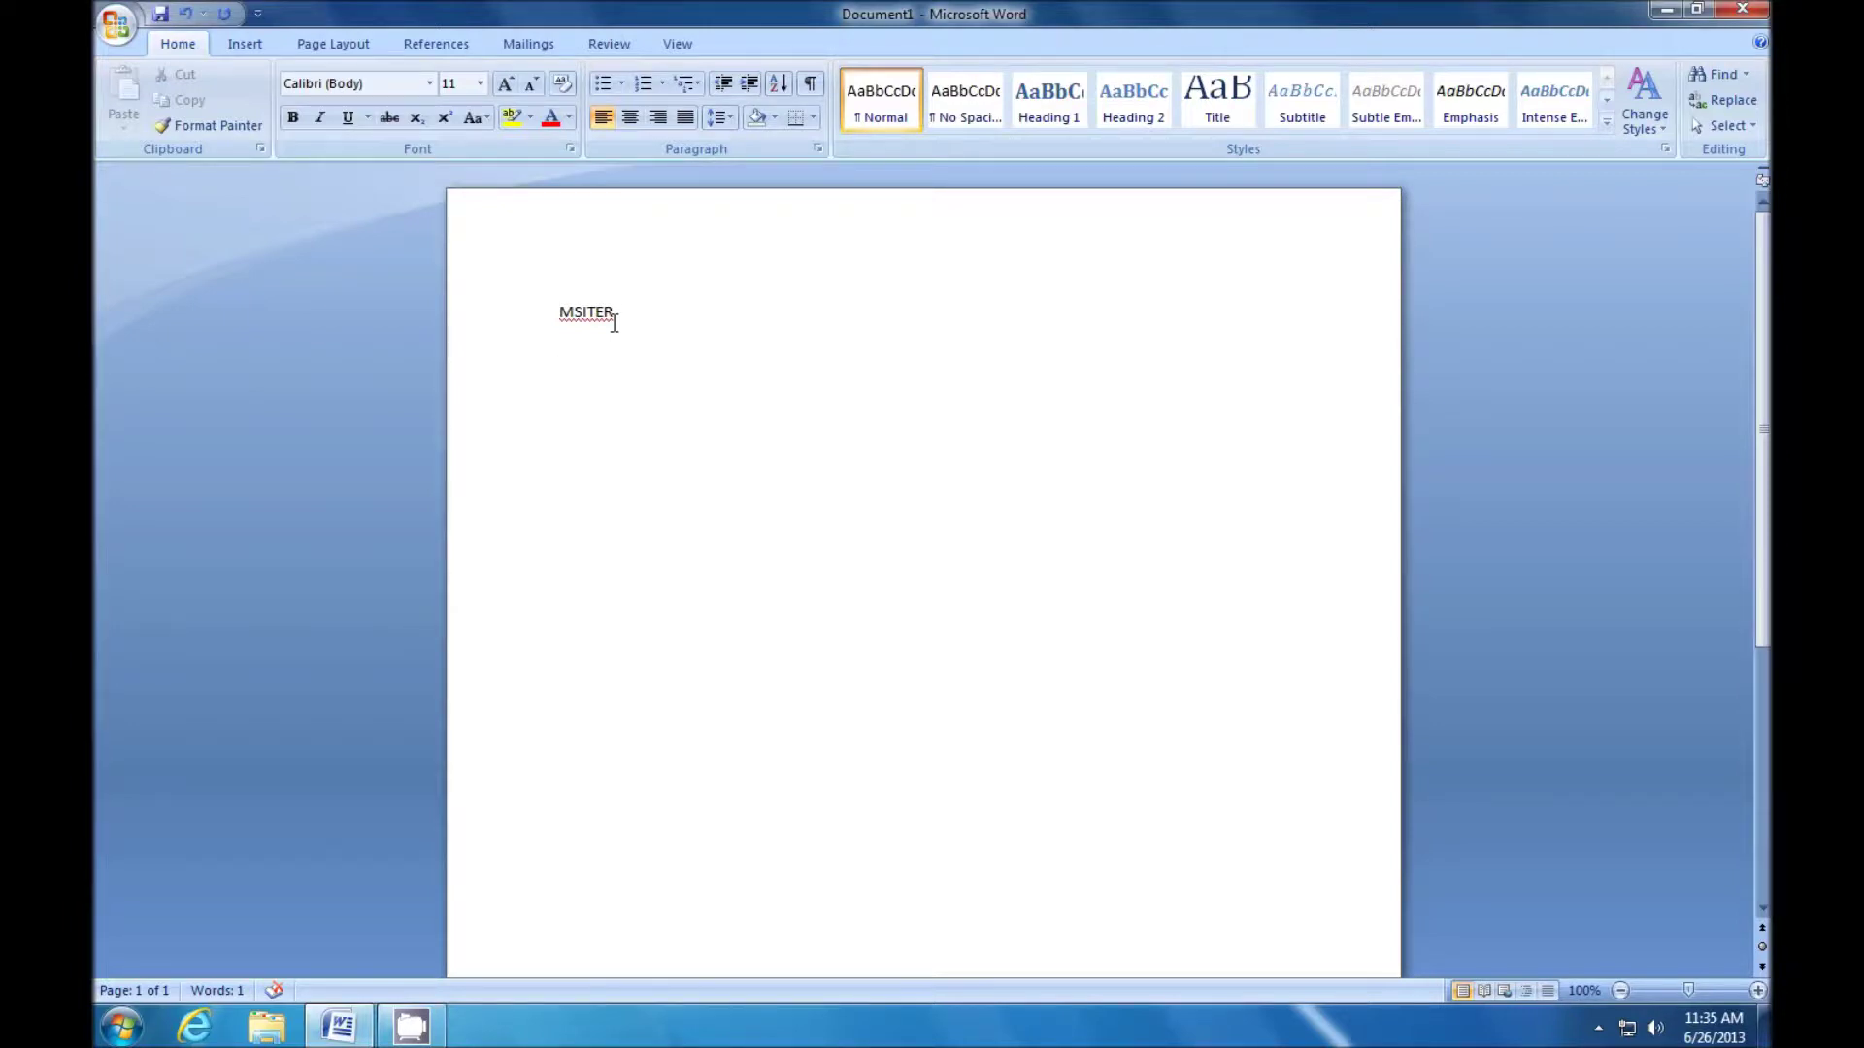
# Replace the flagged MSITER with the spelling suggestion MISTER
pyautogui.rightClick(579, 308)
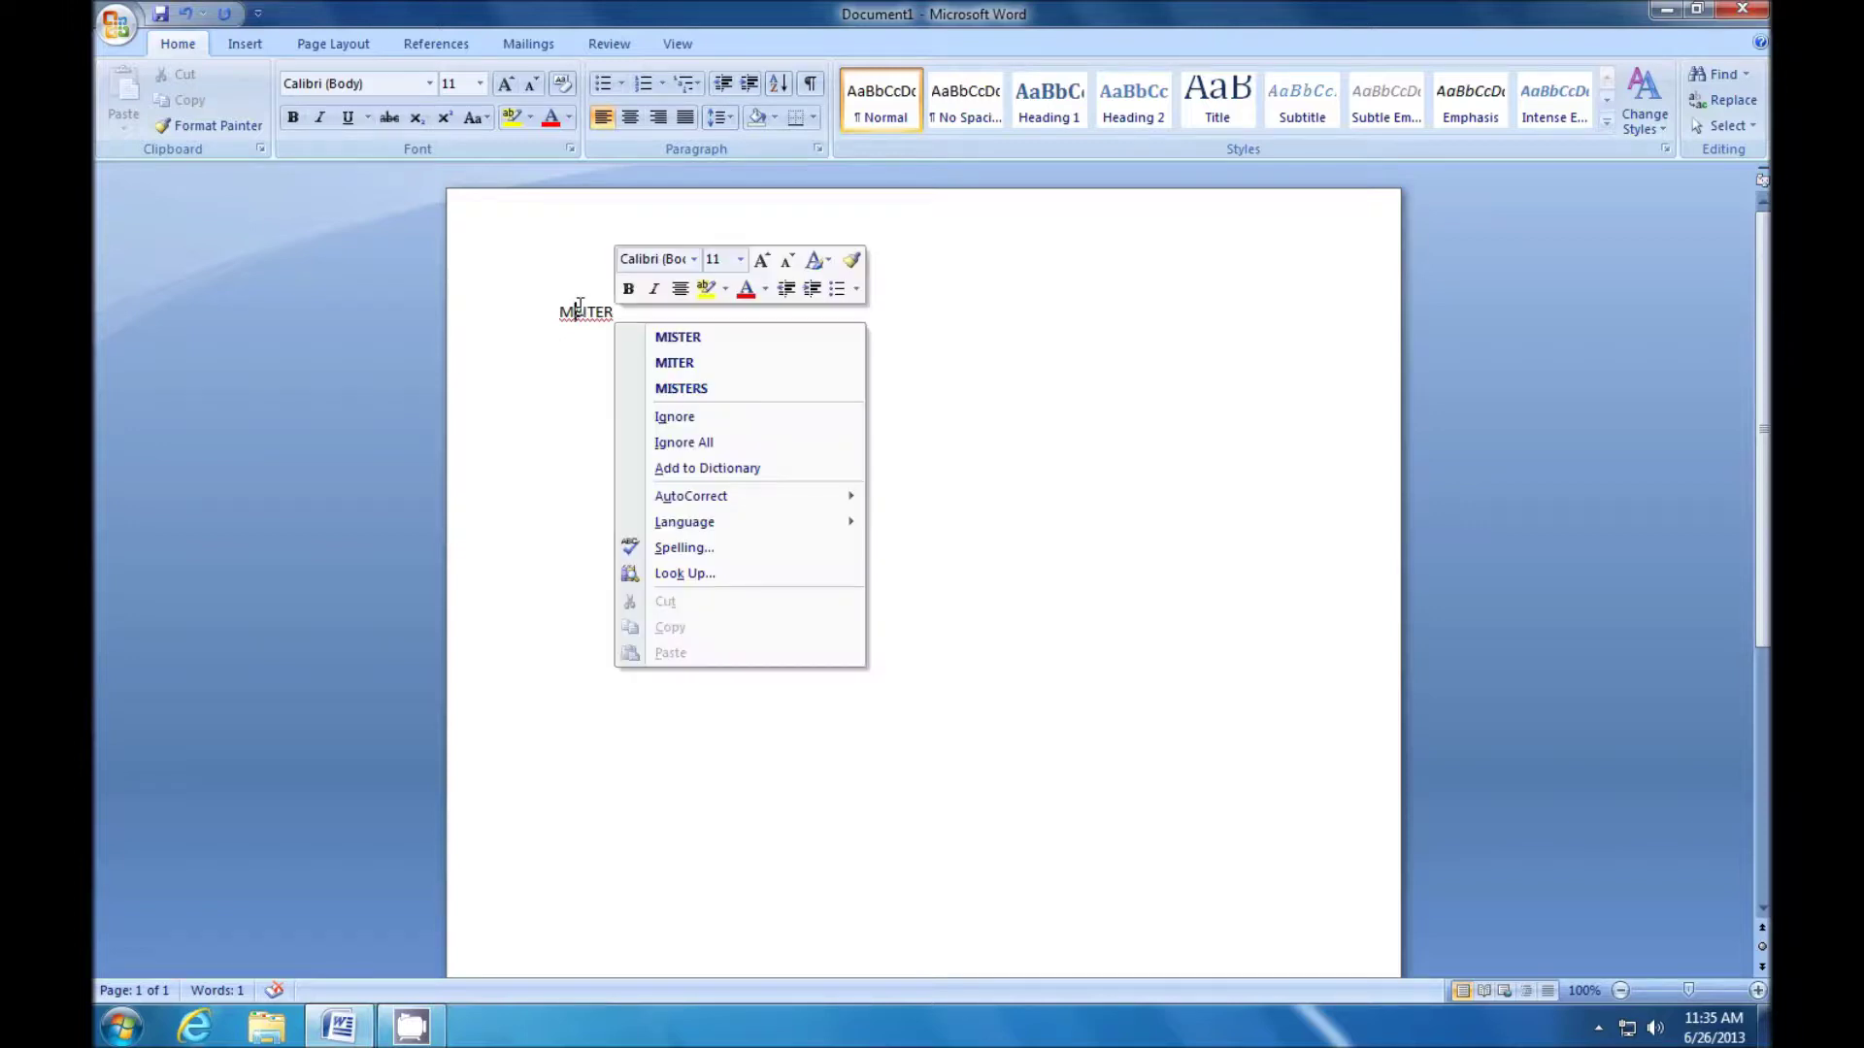
pyautogui.click(666, 337)
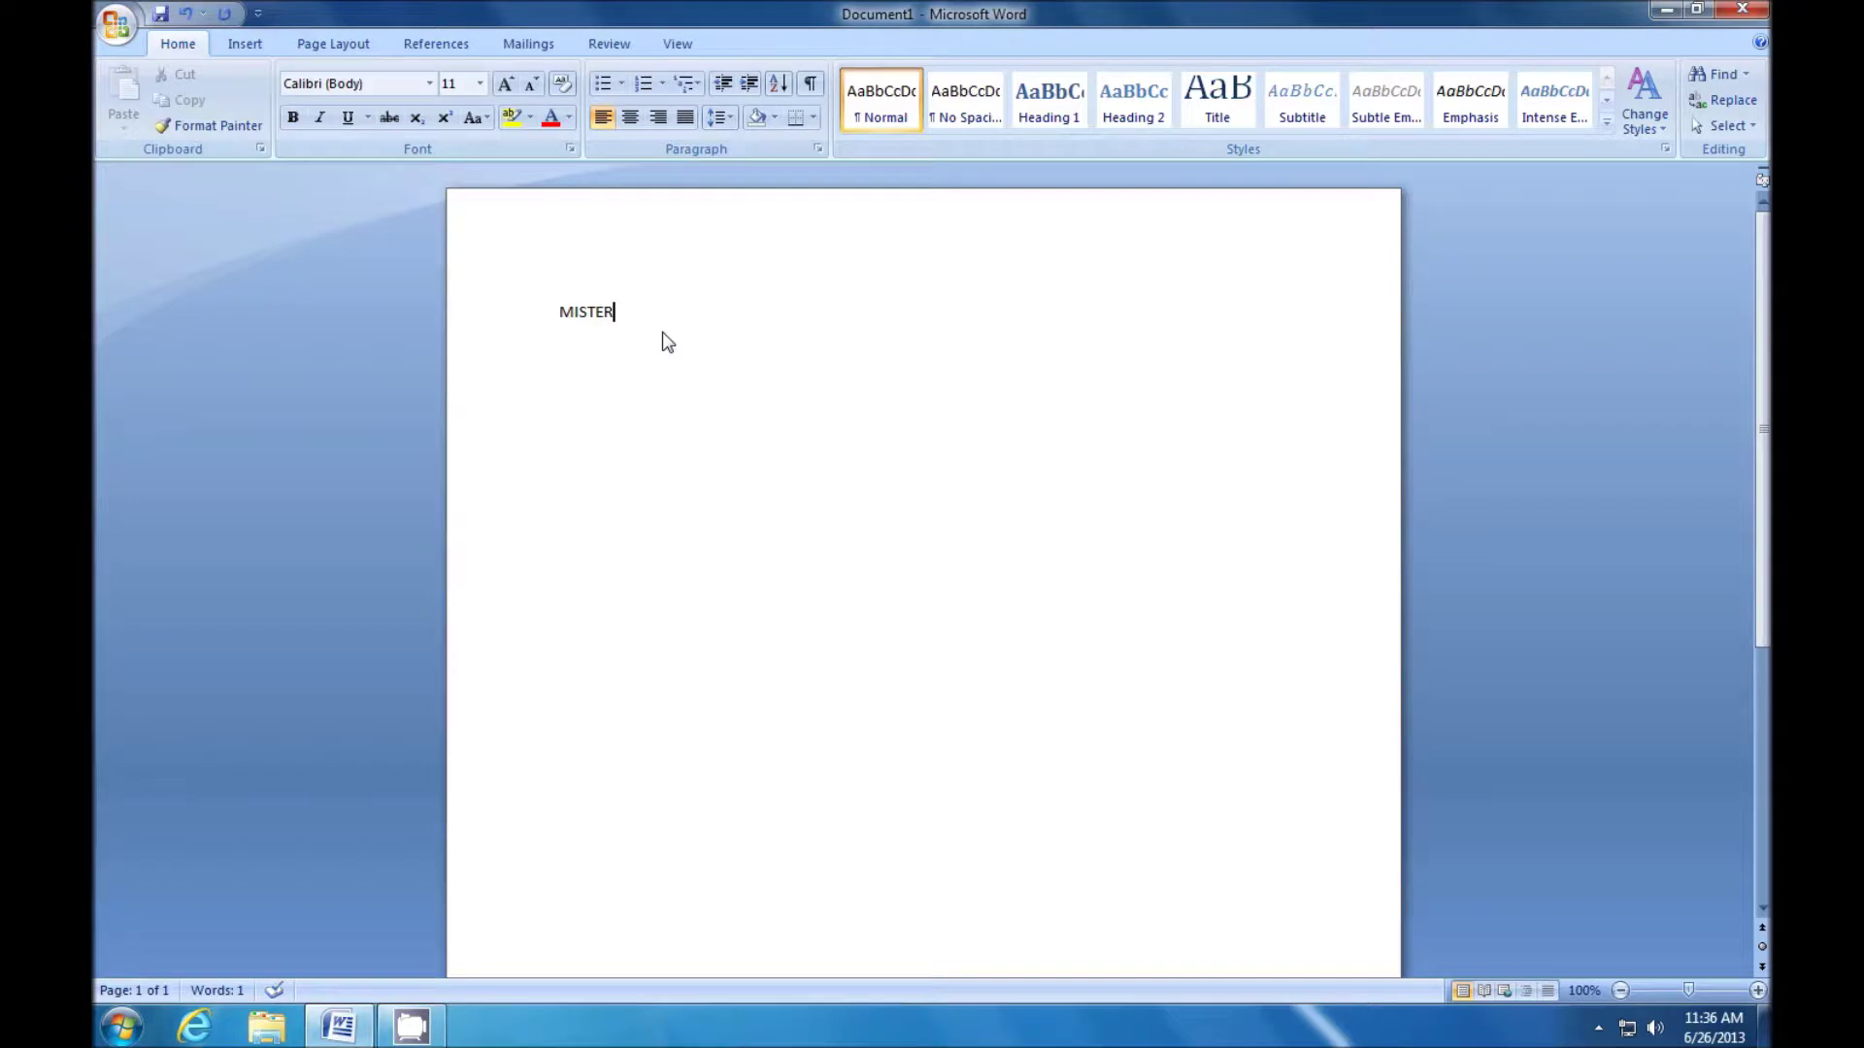